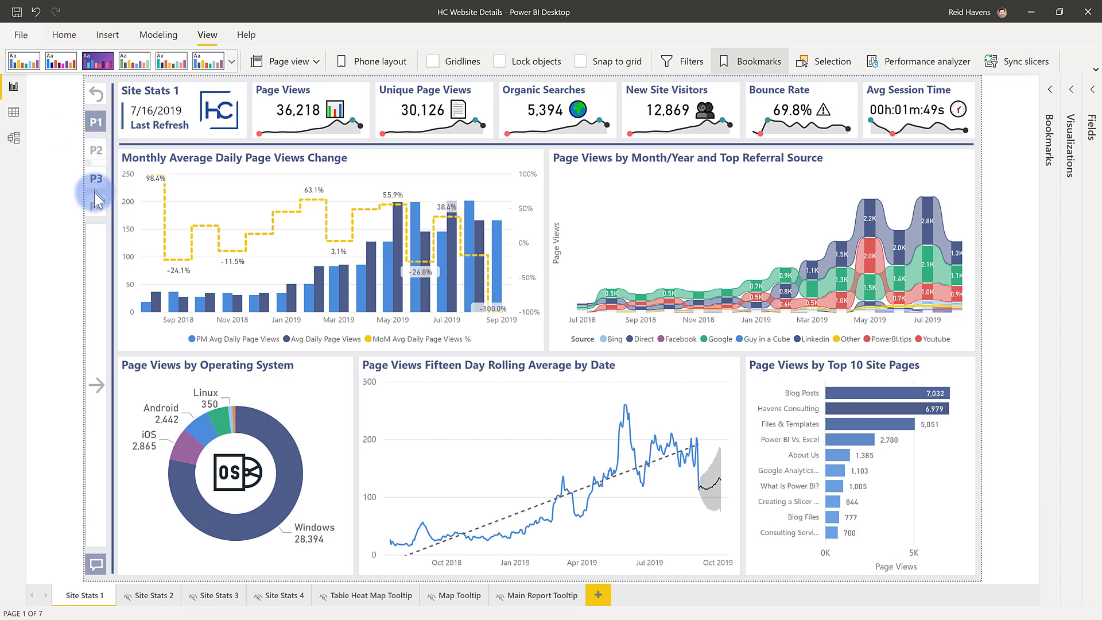
- Toggle the slicer filter panel and preview the available button types on the Insert tab
{"action": "left_click", "coordinate": [96, 242]}
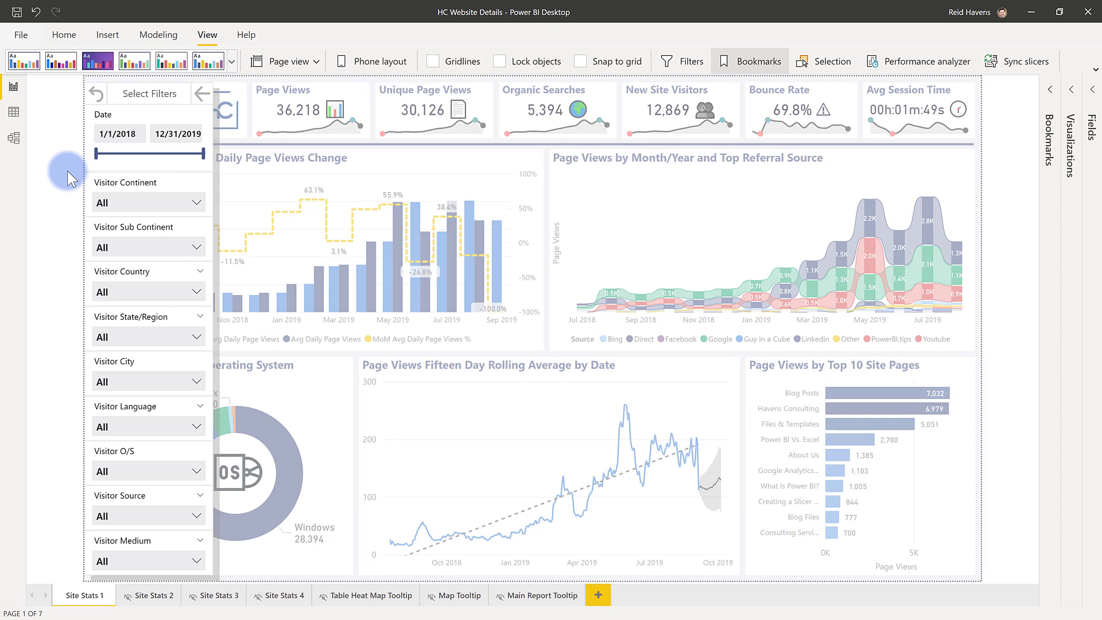
{"action": "left_click", "coordinate": [202, 93]}
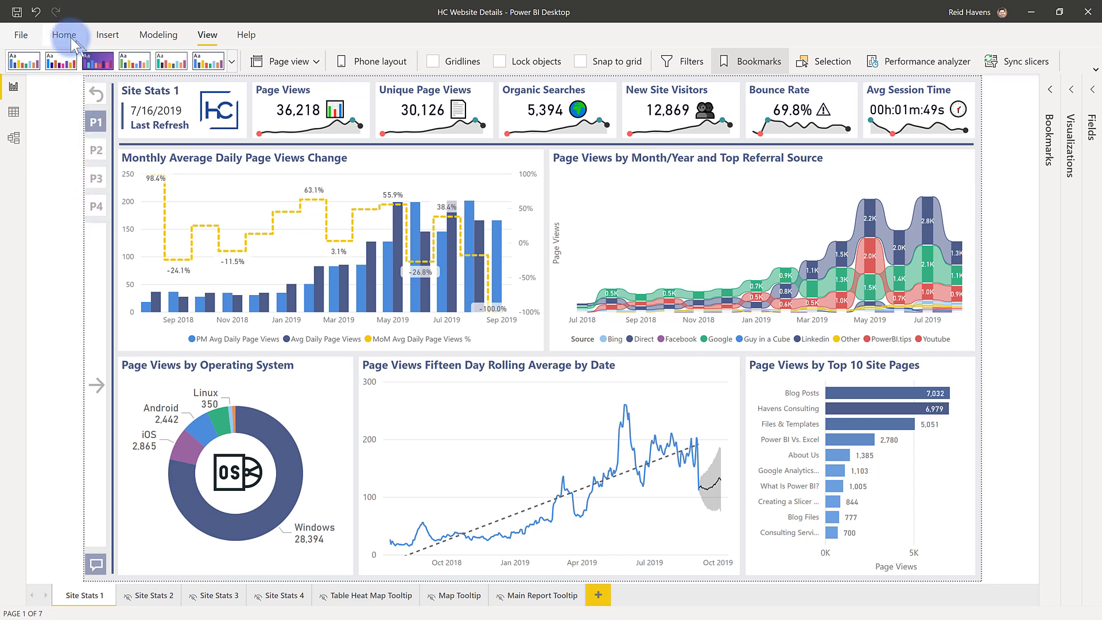
{"action": "left_click", "coordinate": [108, 34]}
{"action": "left_click", "coordinate": [369, 62]}
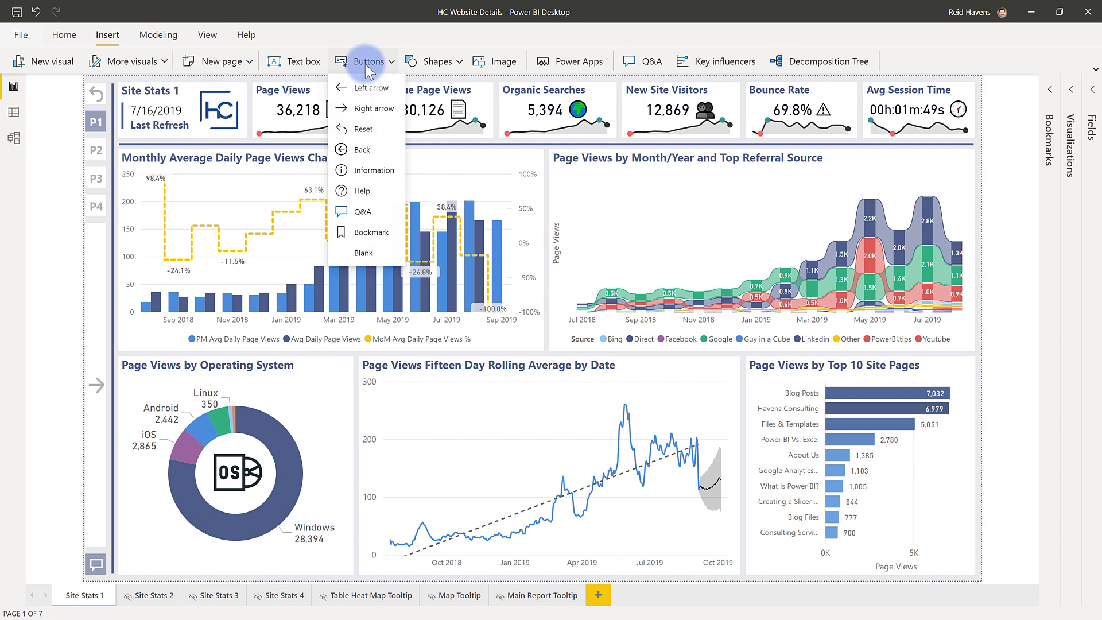
- Test that P2 jumps to Site Stats 2 and P1 returns to Site Stats 1
{"action": "left_click", "coordinate": [368, 61]}
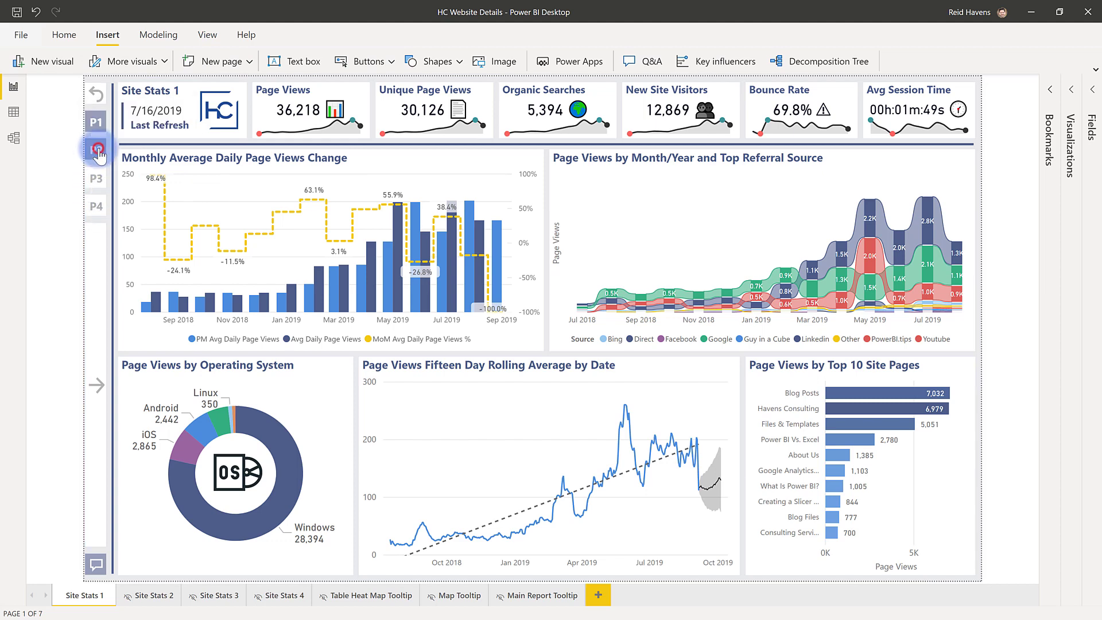
{"action": "left_click", "coordinate": [97, 151]}
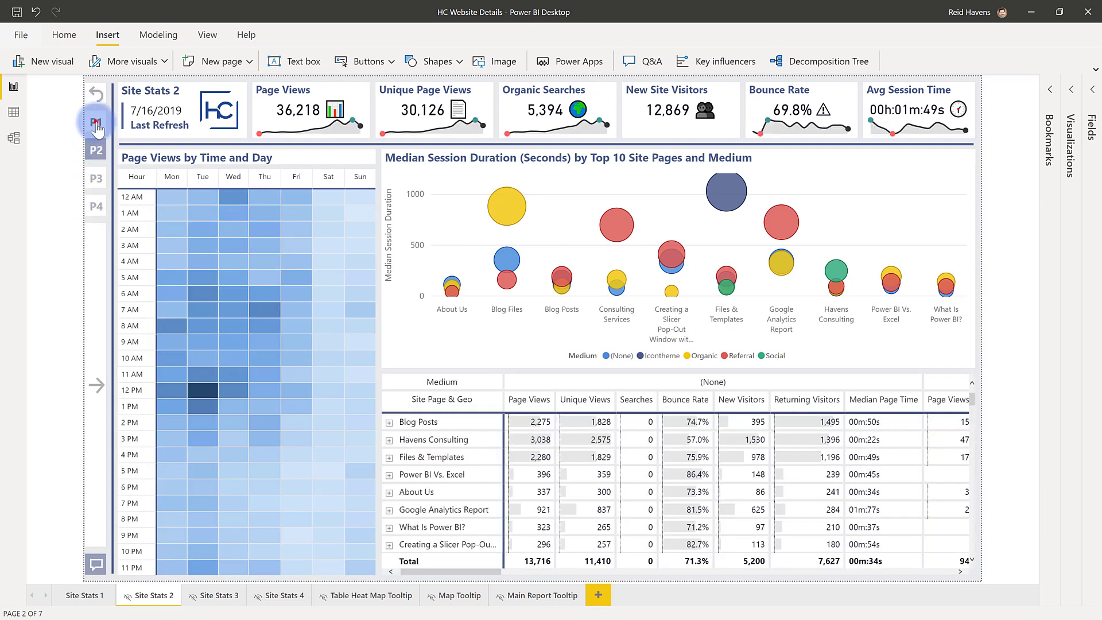
{"action": "left_click", "coordinate": [96, 123]}
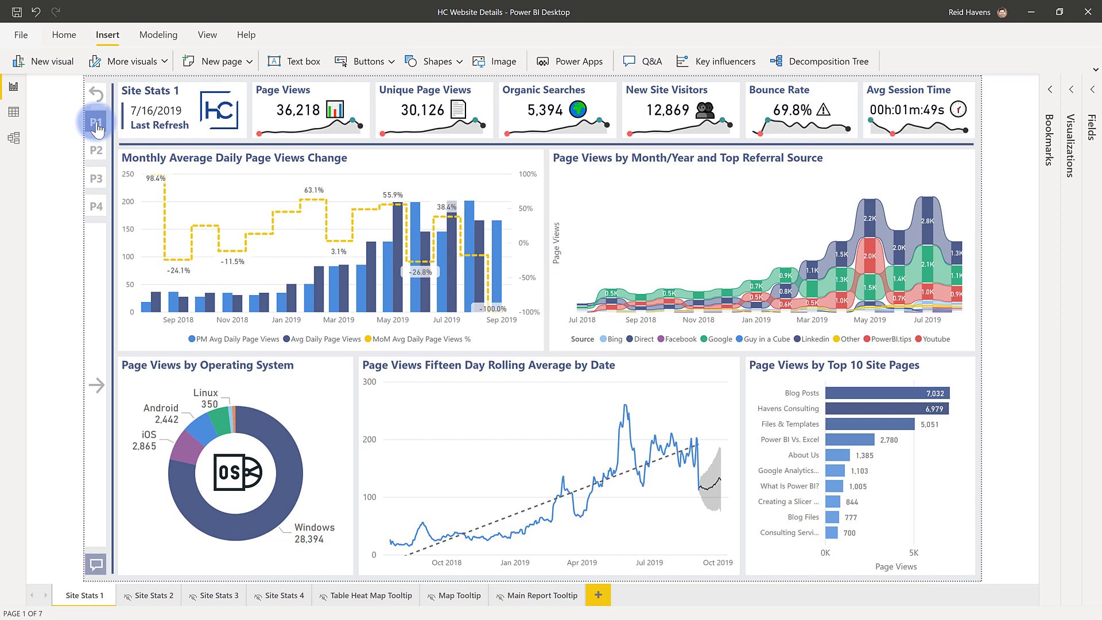
- Open the Bookmarks pane and inspect the Nav to P1 bookmark's options
{"action": "left_click", "coordinate": [1050, 90]}
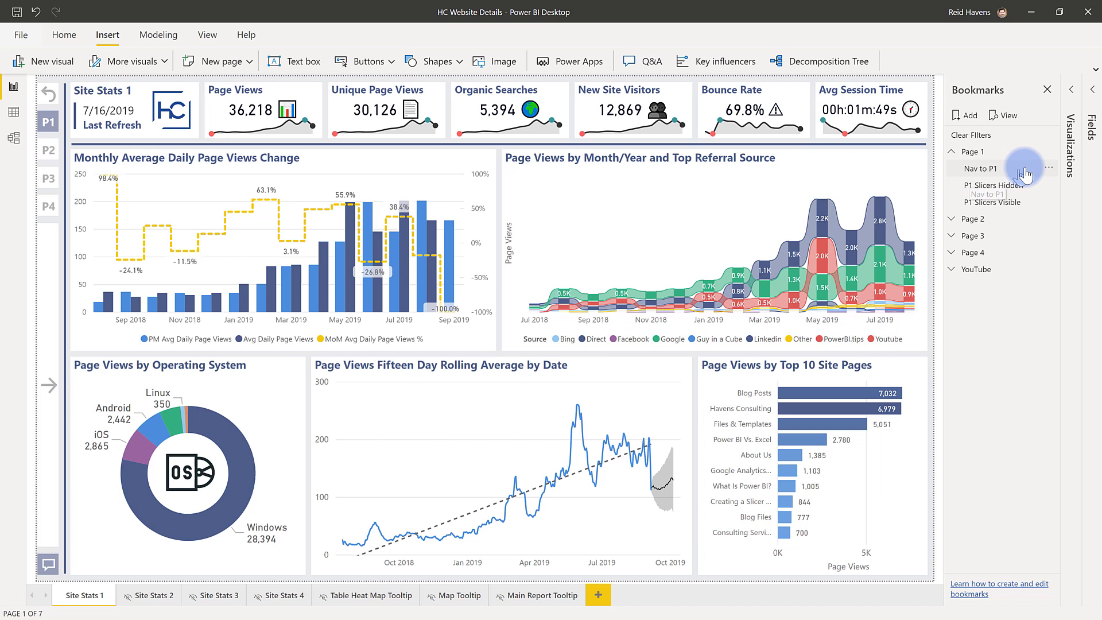
{"action": "left_click", "coordinate": [1049, 168]}
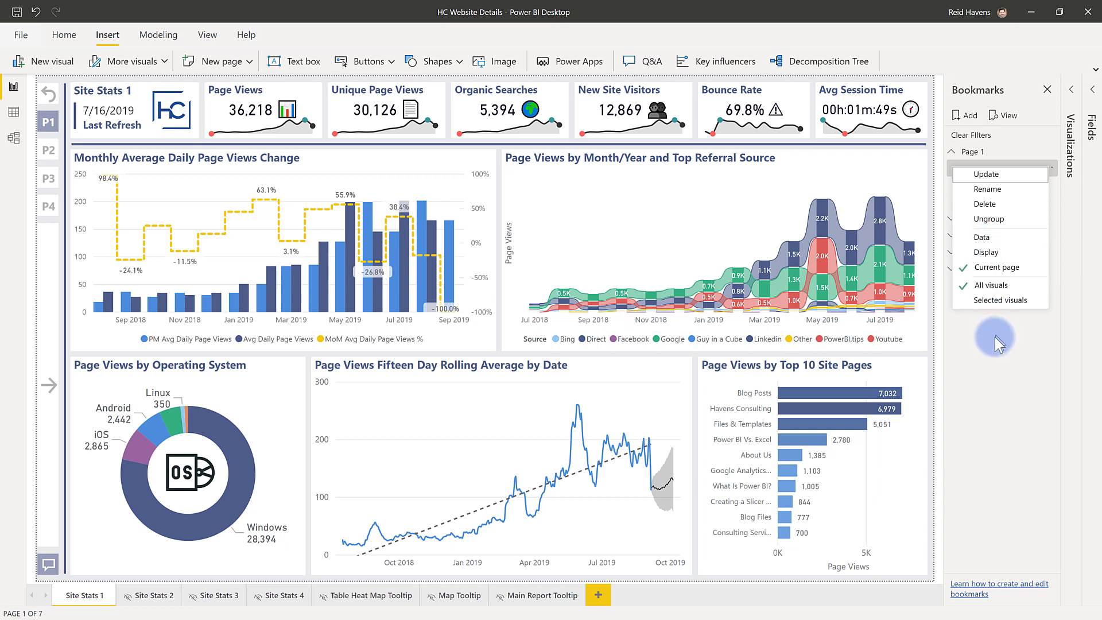
{"action": "left_click", "coordinate": [999, 362]}
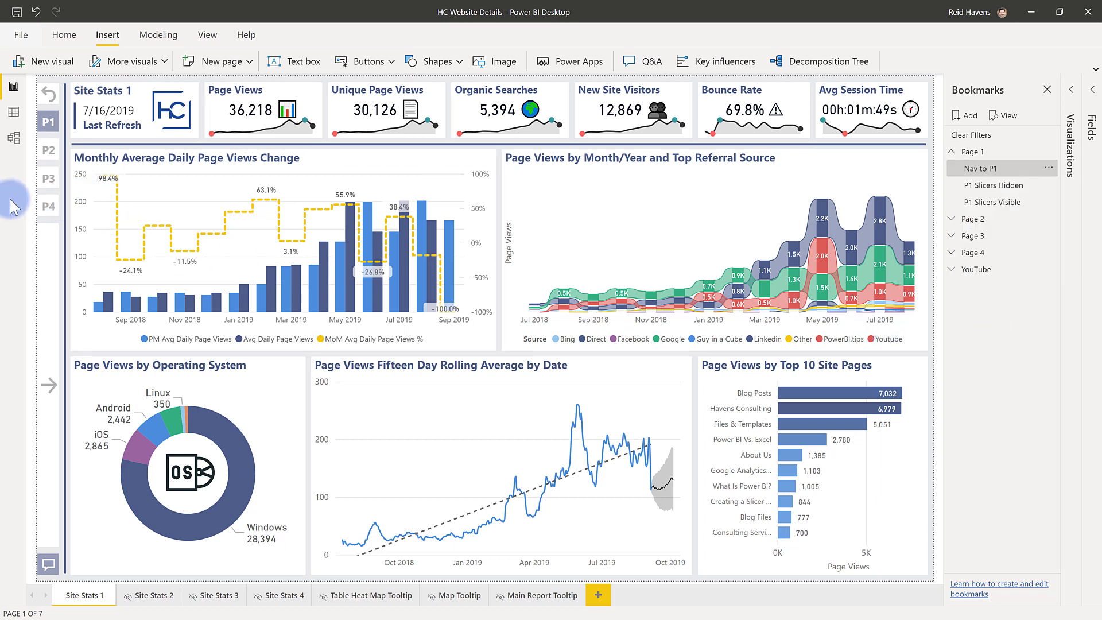
- Give the P2 button a Page navigation action with destination Site Stats 2
{"action": "left_click", "coordinate": [48, 150]}
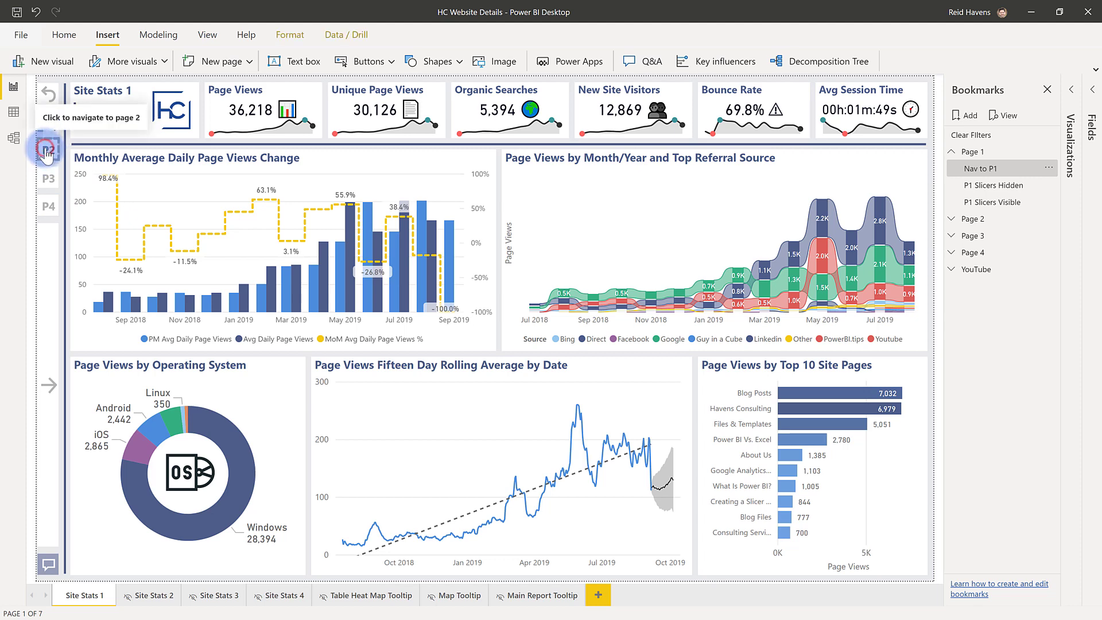
{"action": "left_click", "coordinate": [1048, 90]}
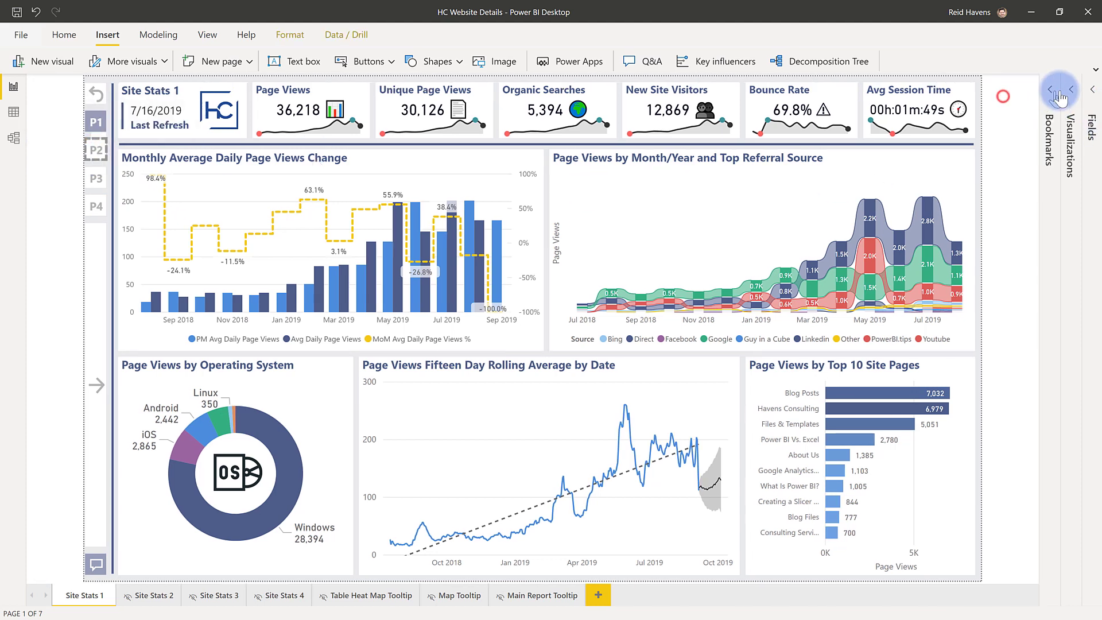
{"action": "left_click", "coordinate": [1071, 89]}
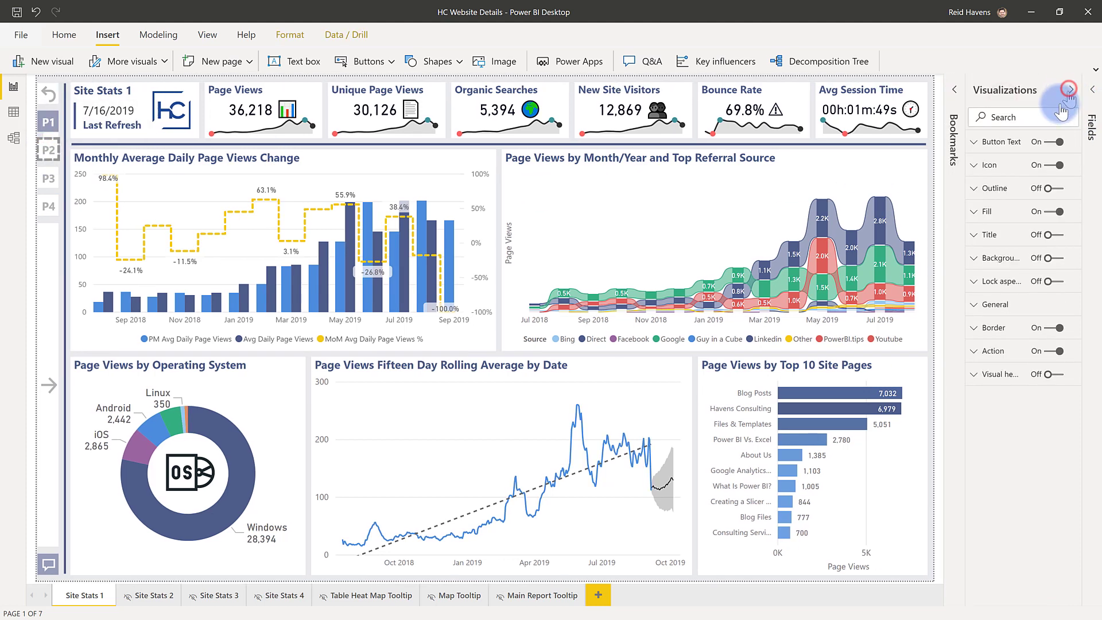
{"action": "left_click", "coordinate": [994, 351]}
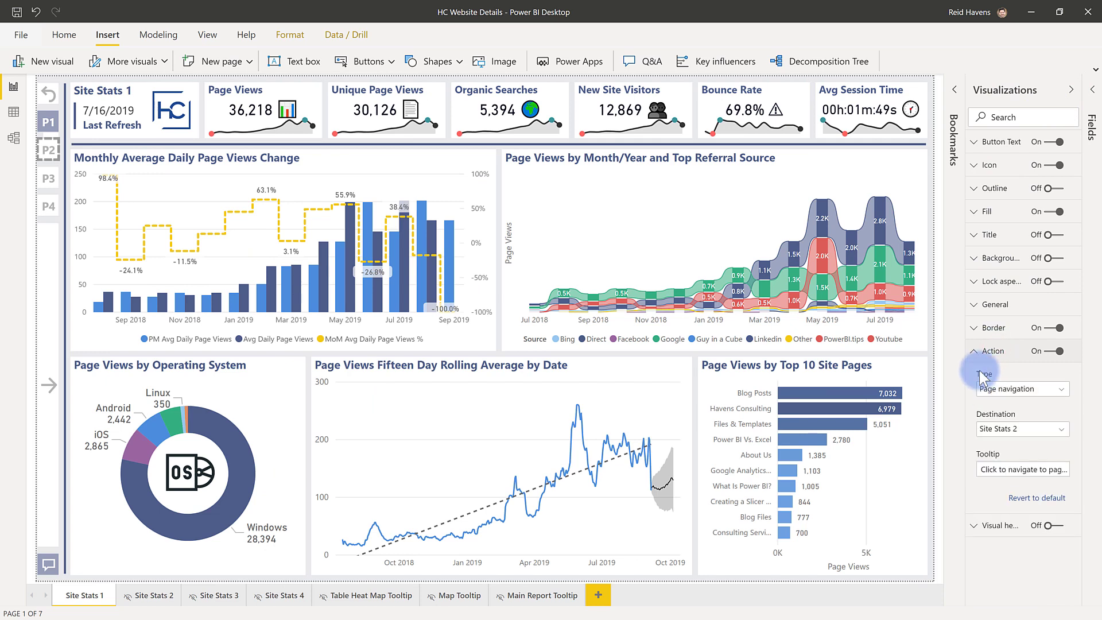
{"action": "left_click", "coordinate": [1019, 389]}
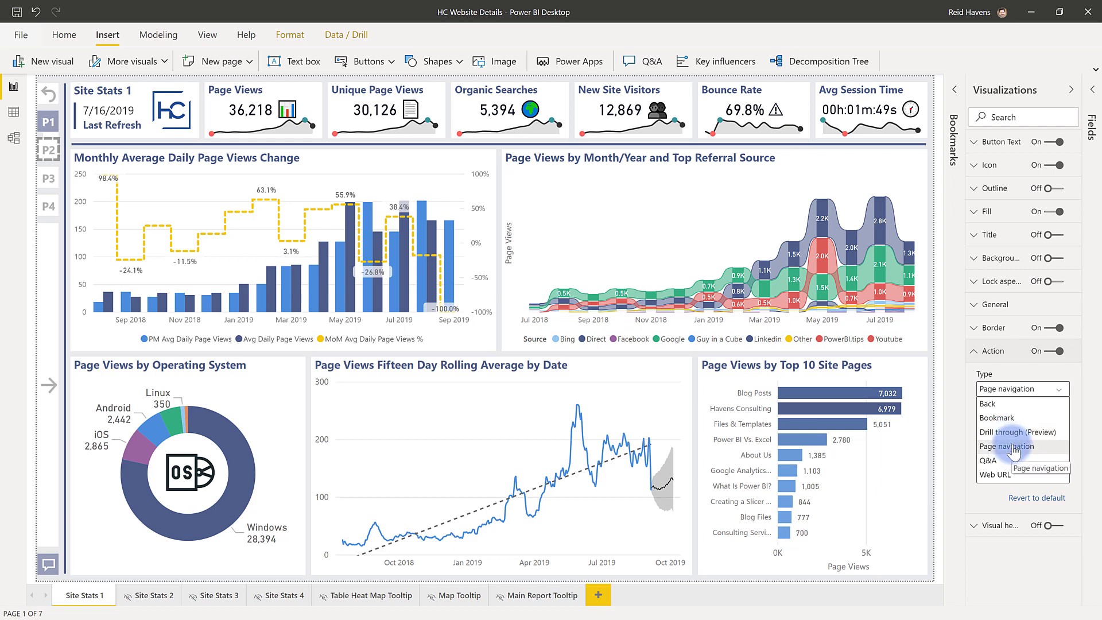
{"action": "left_click", "coordinate": [1013, 446]}
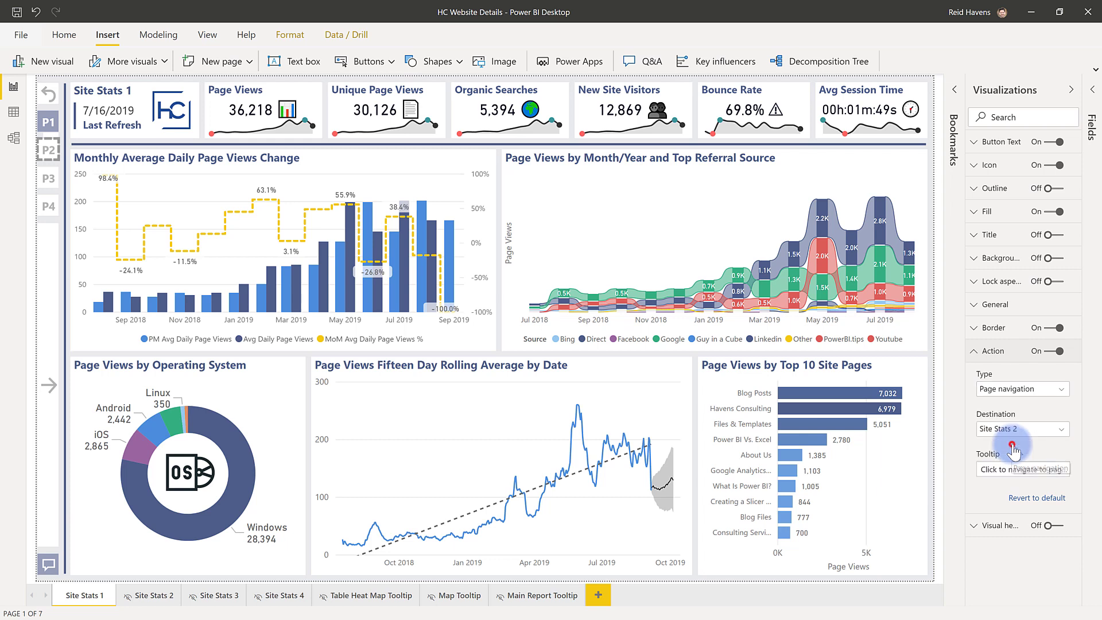
{"action": "left_click", "coordinate": [1023, 428]}
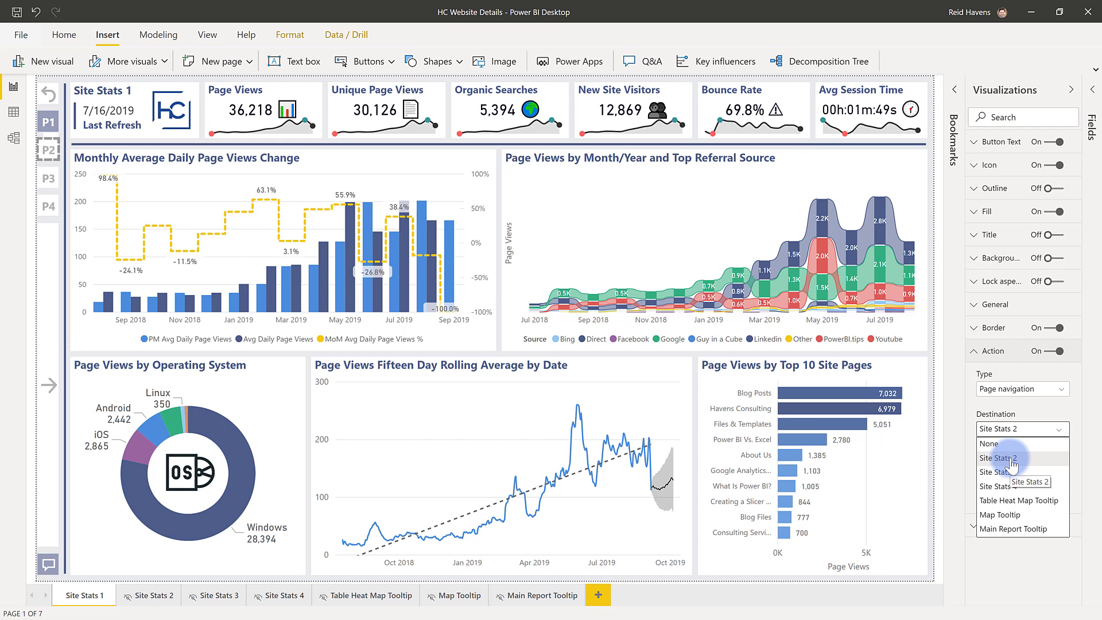
{"action": "left_click", "coordinate": [1012, 459]}
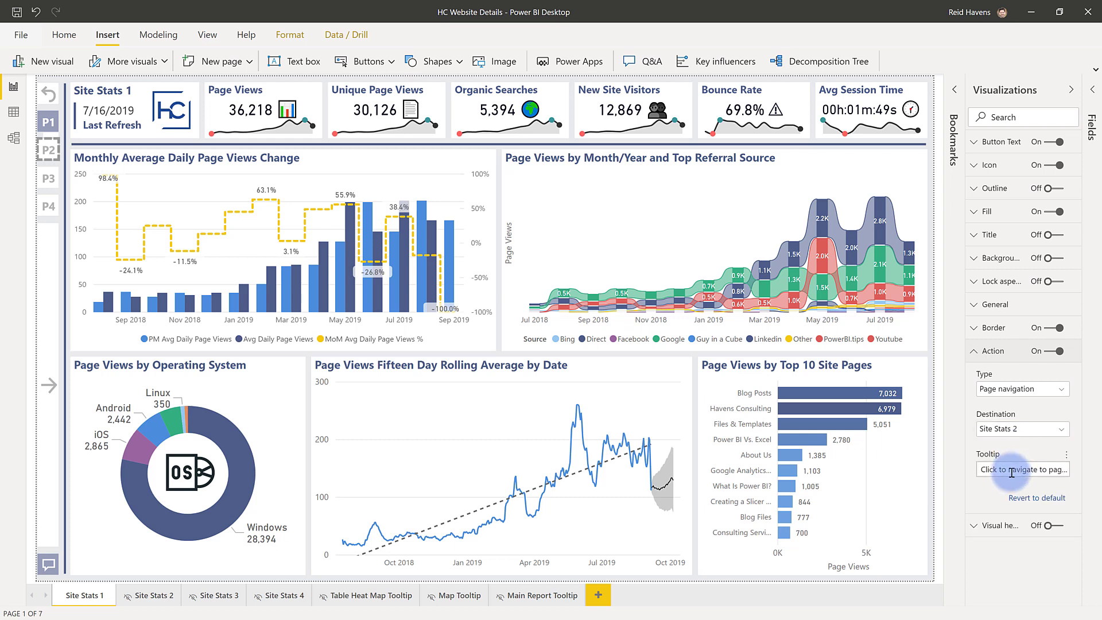